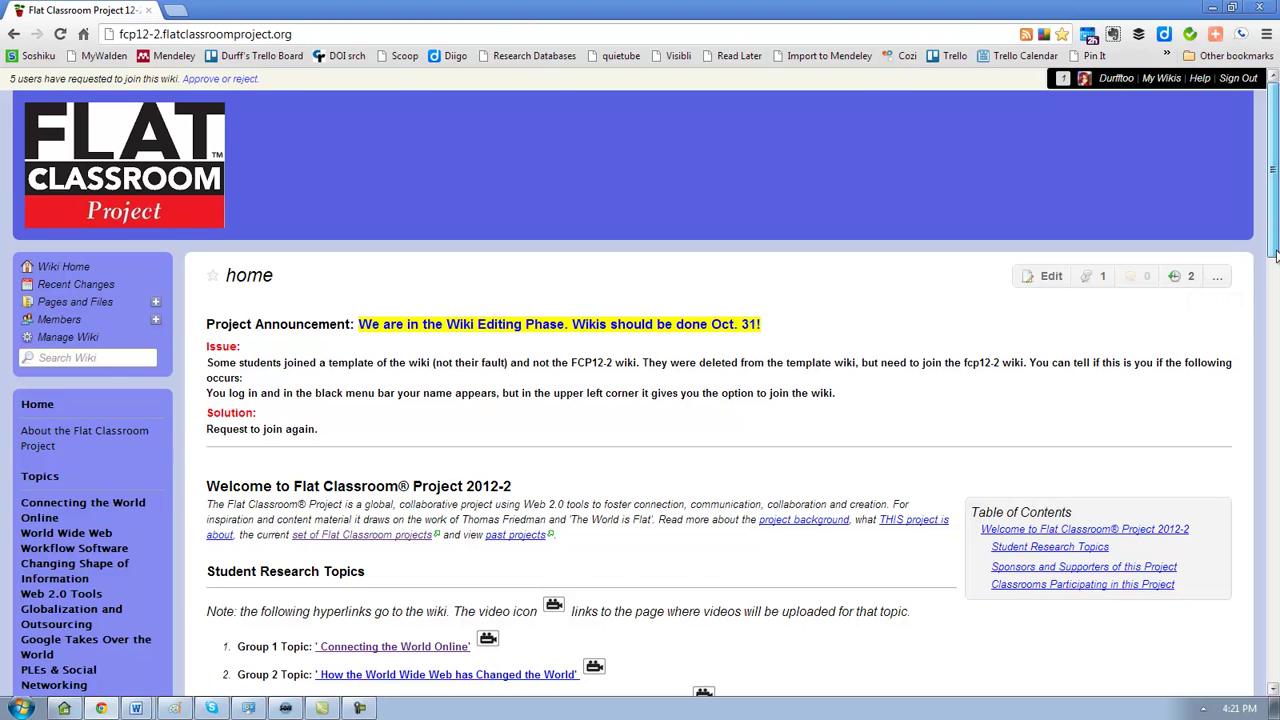
pyautogui.moveTo(1274, 250); pyautogui.dragTo(1274, 512)
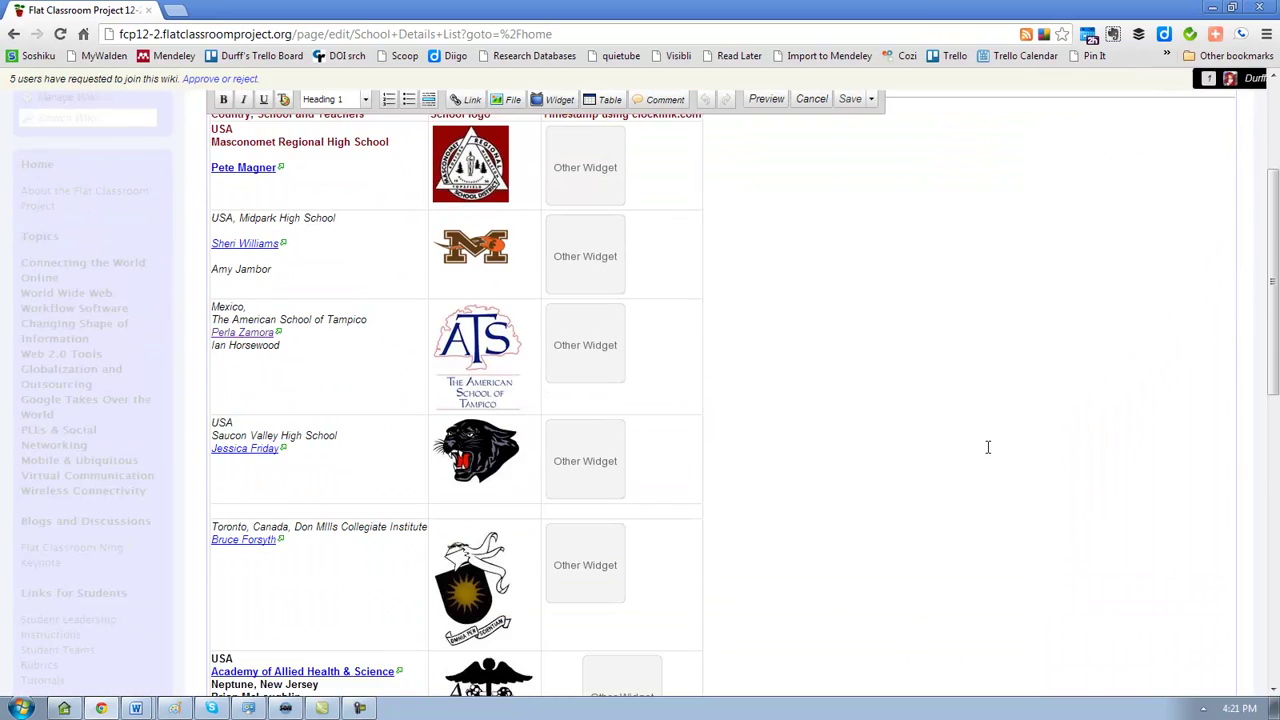
pyautogui.scroll(-3, 908, 488)
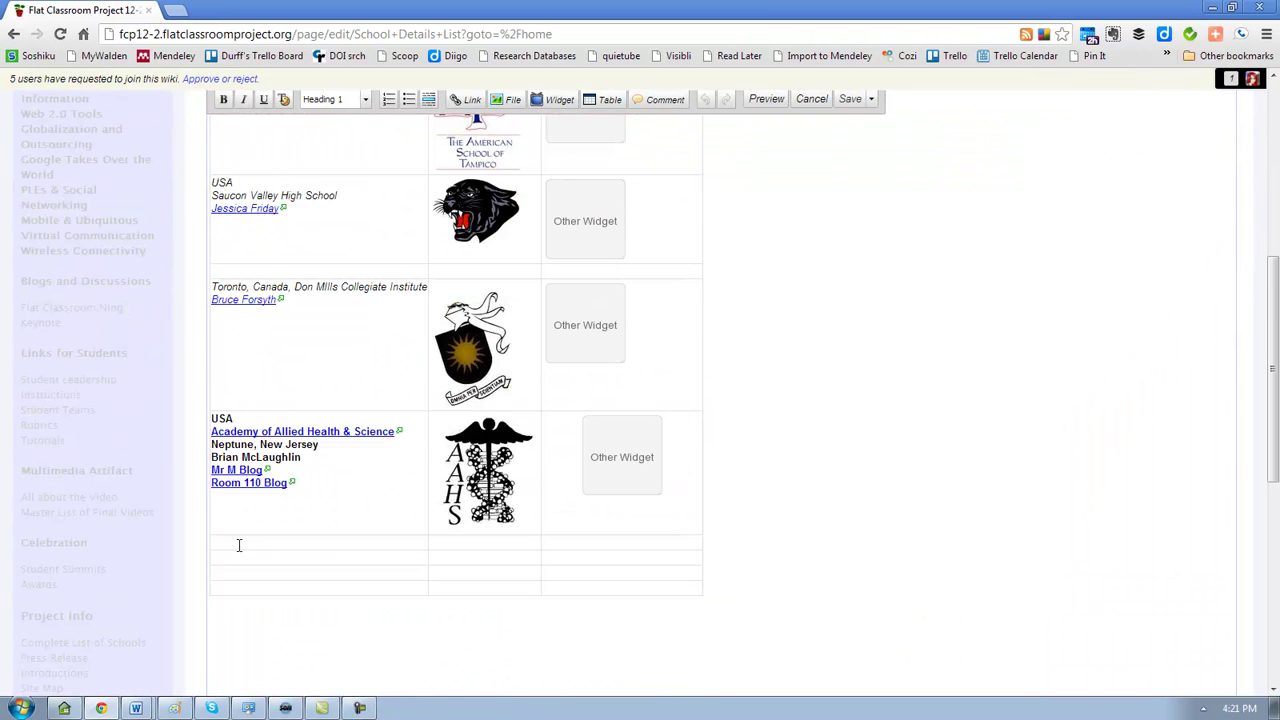
# Step: Enter 'test school', 'logo' and 'clock' into the three cells of the empty row
pyautogui.click(241, 543)
pyautogui.write('test')
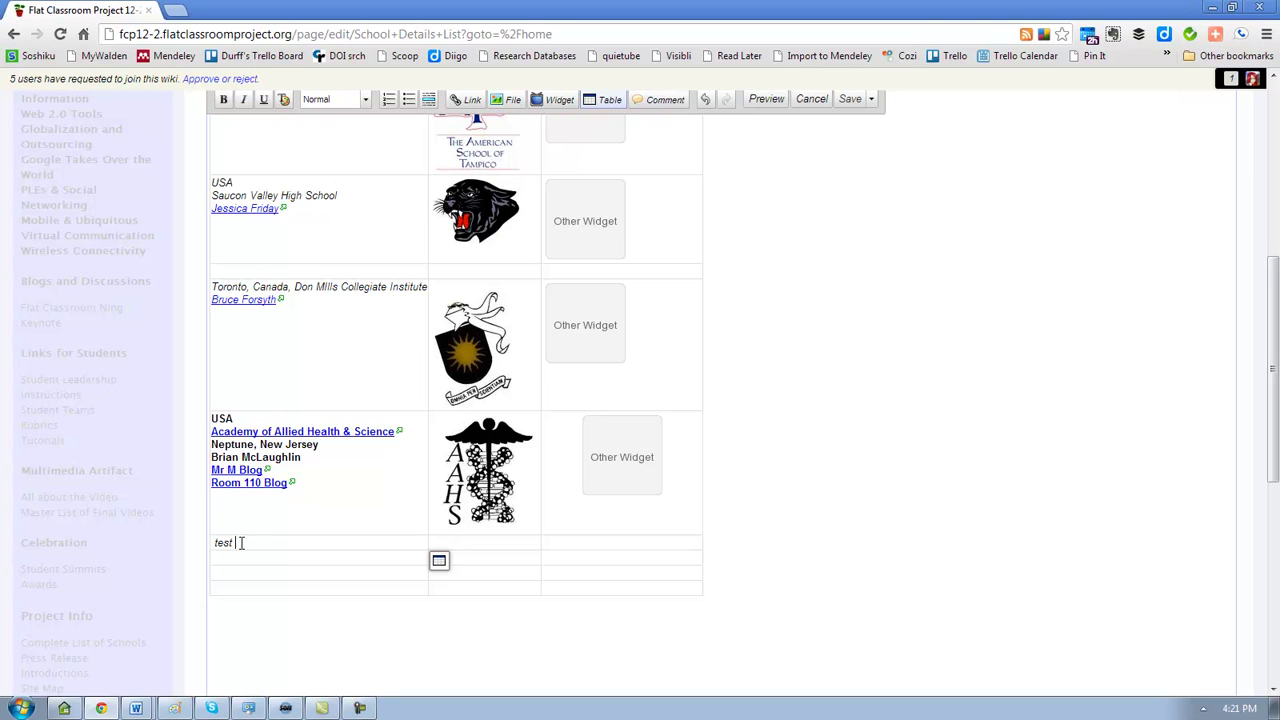
pyautogui.write(' school')
pyautogui.press('Tab')
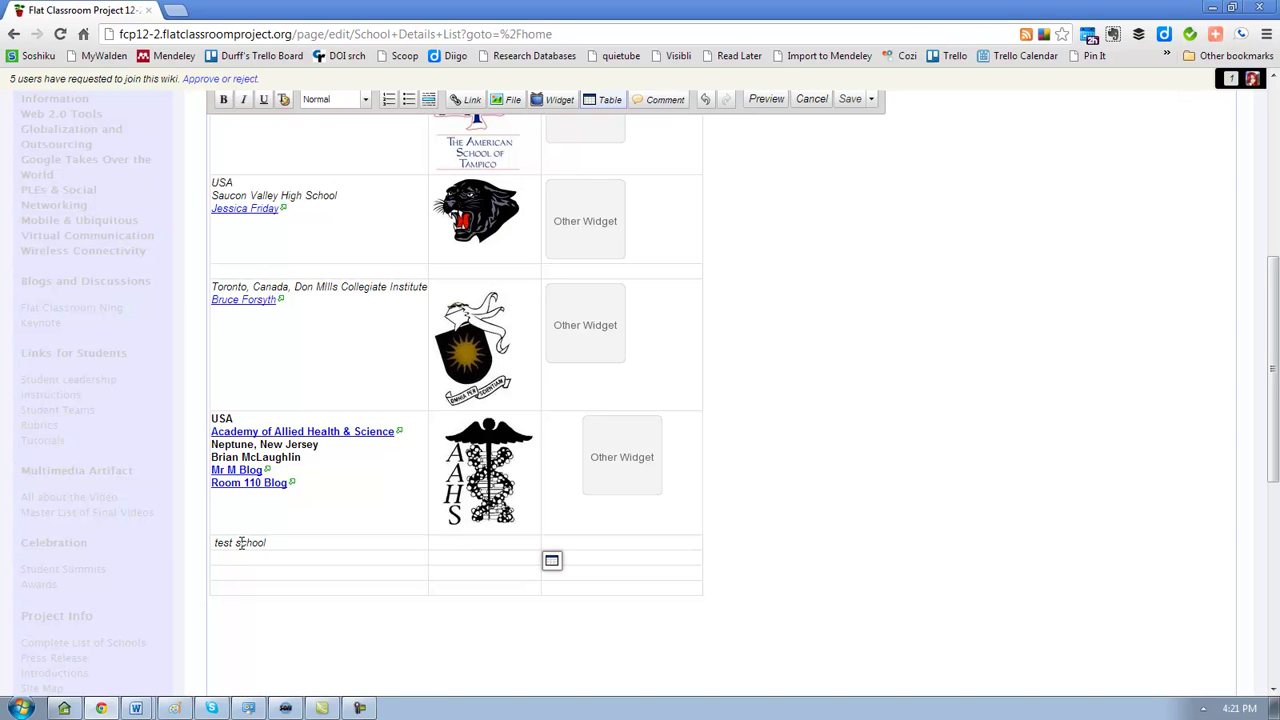
pyautogui.write('logo')
pyautogui.press('Tab')
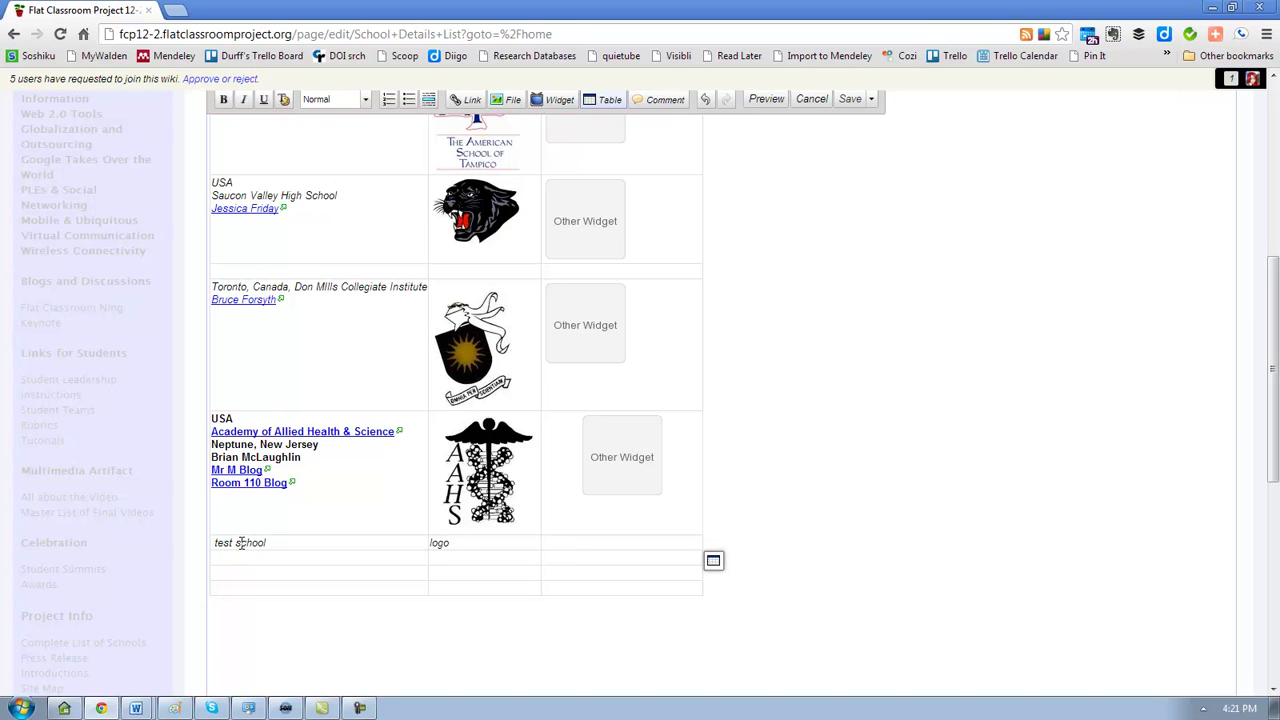
pyautogui.write('clock')
# Step: Save the edited schools table section and check the new test school row
pyautogui.click(853, 103)
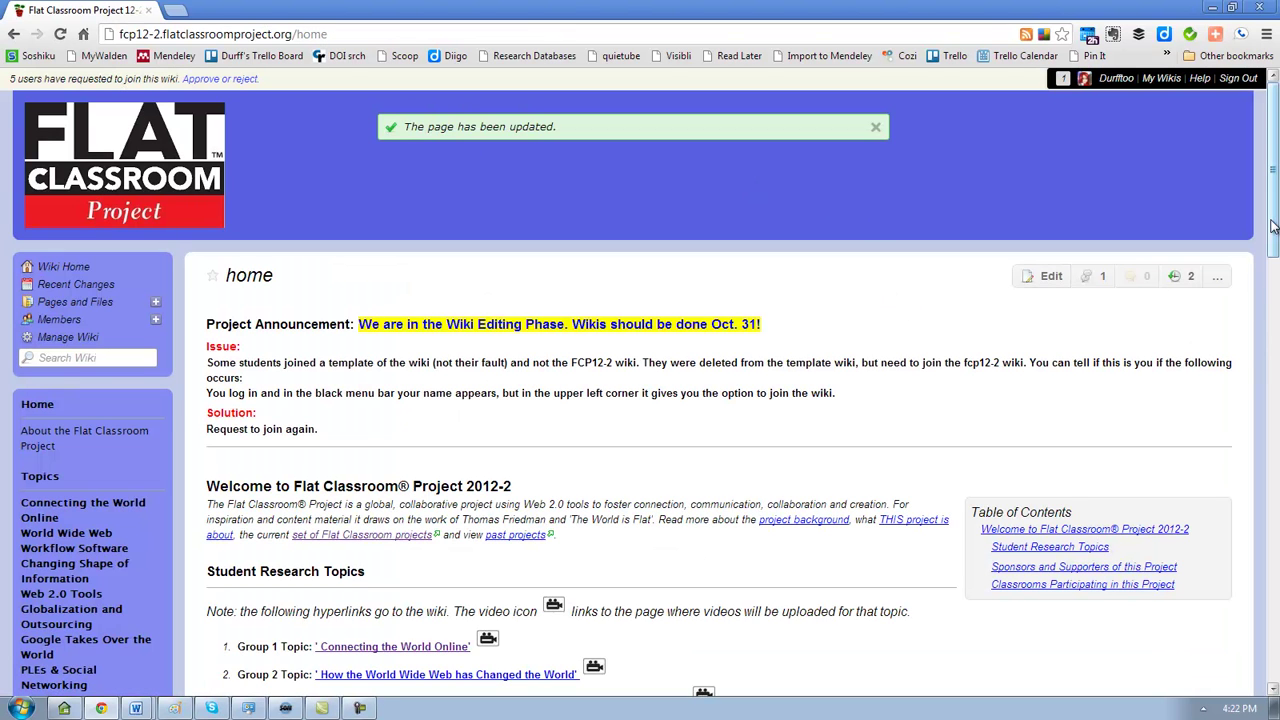
pyautogui.moveTo(1272, 200); pyautogui.dragTo(1272, 660)
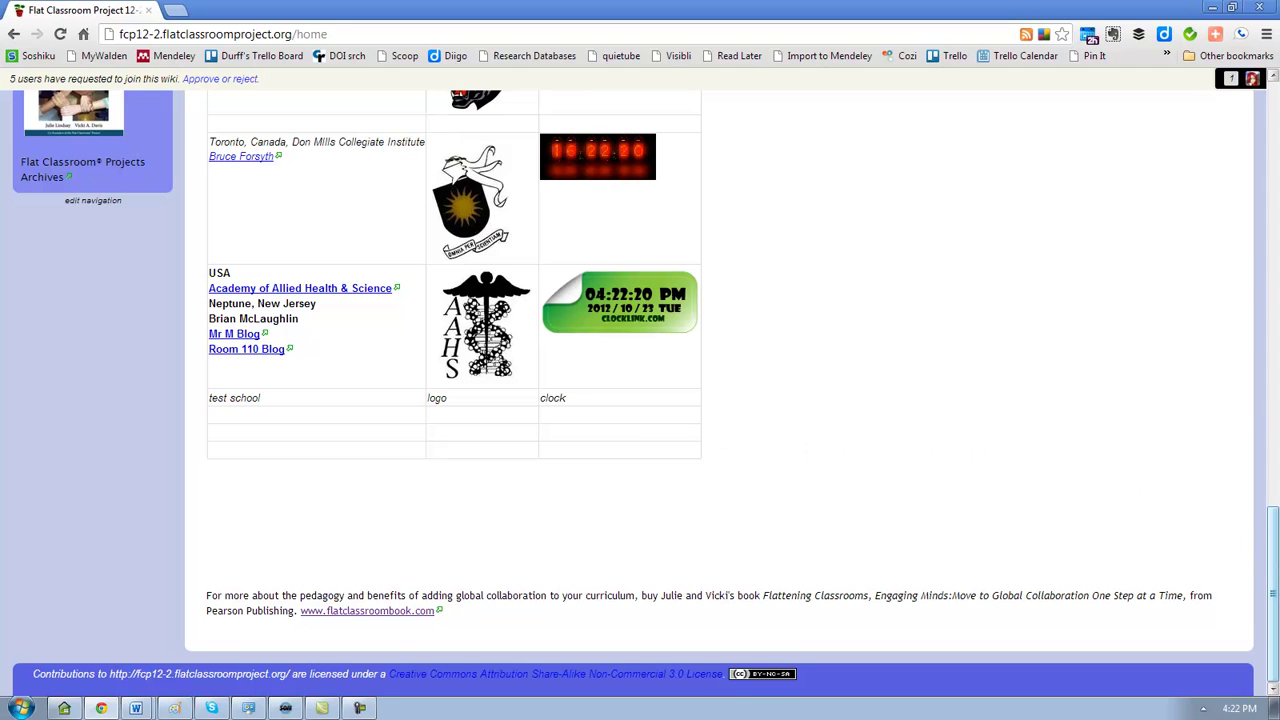
pyautogui.moveTo(1272, 600); pyautogui.dragTo(1274, 150)
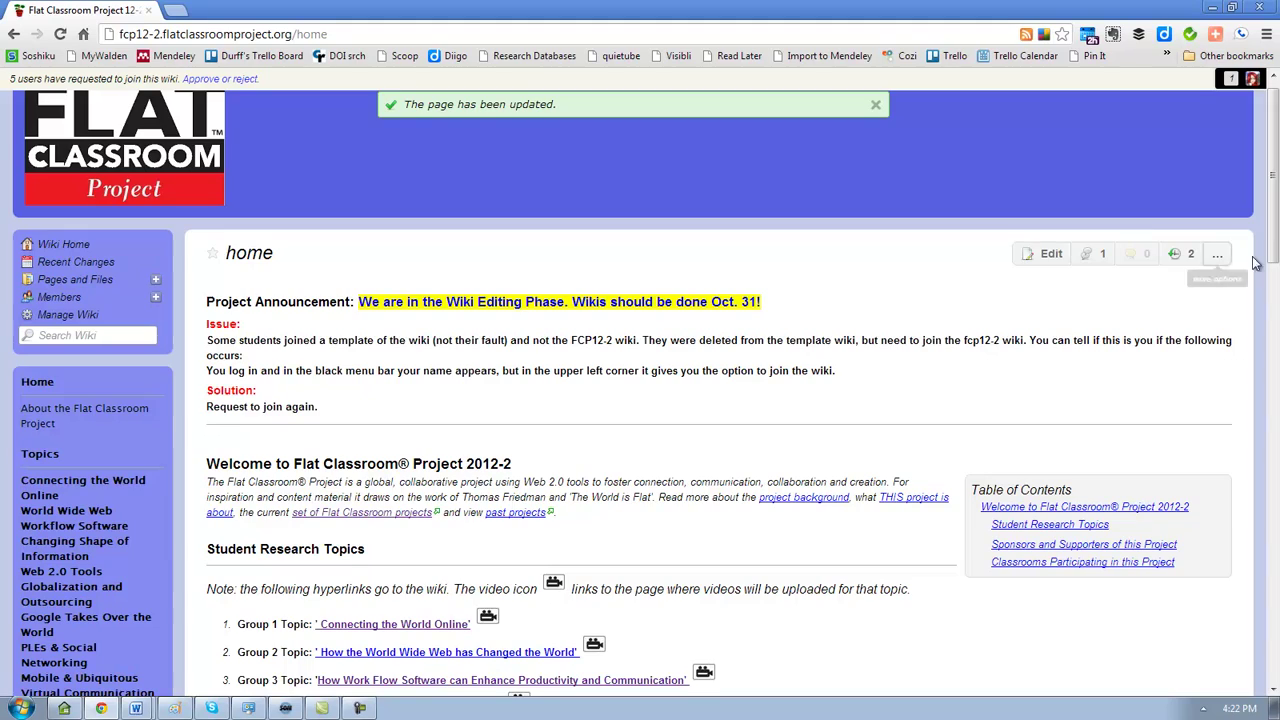
pyautogui.moveTo(1274, 258); pyautogui.dragTo(1274, 508)
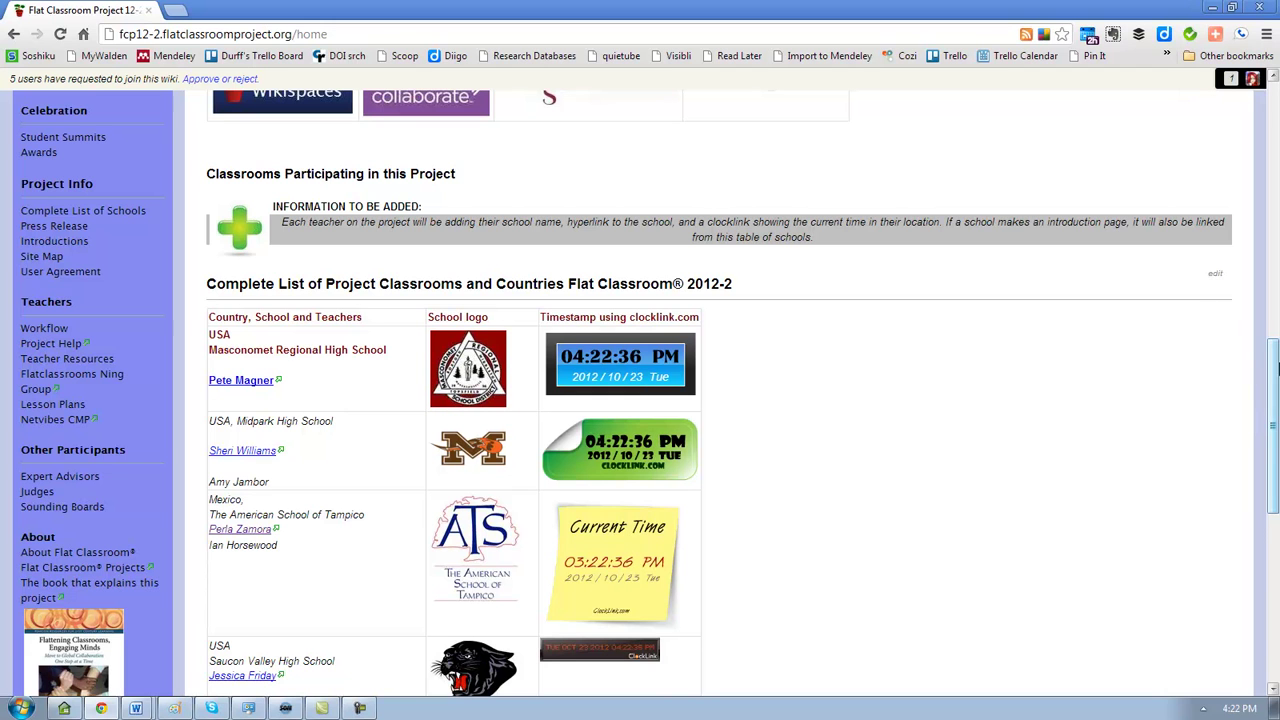
pyautogui.moveTo(1274, 372)
pyautogui.mouseDown()
pyautogui.moveTo(1274, 530)
pyautogui.moveTo(1274, 380)
pyautogui.mouseUp()
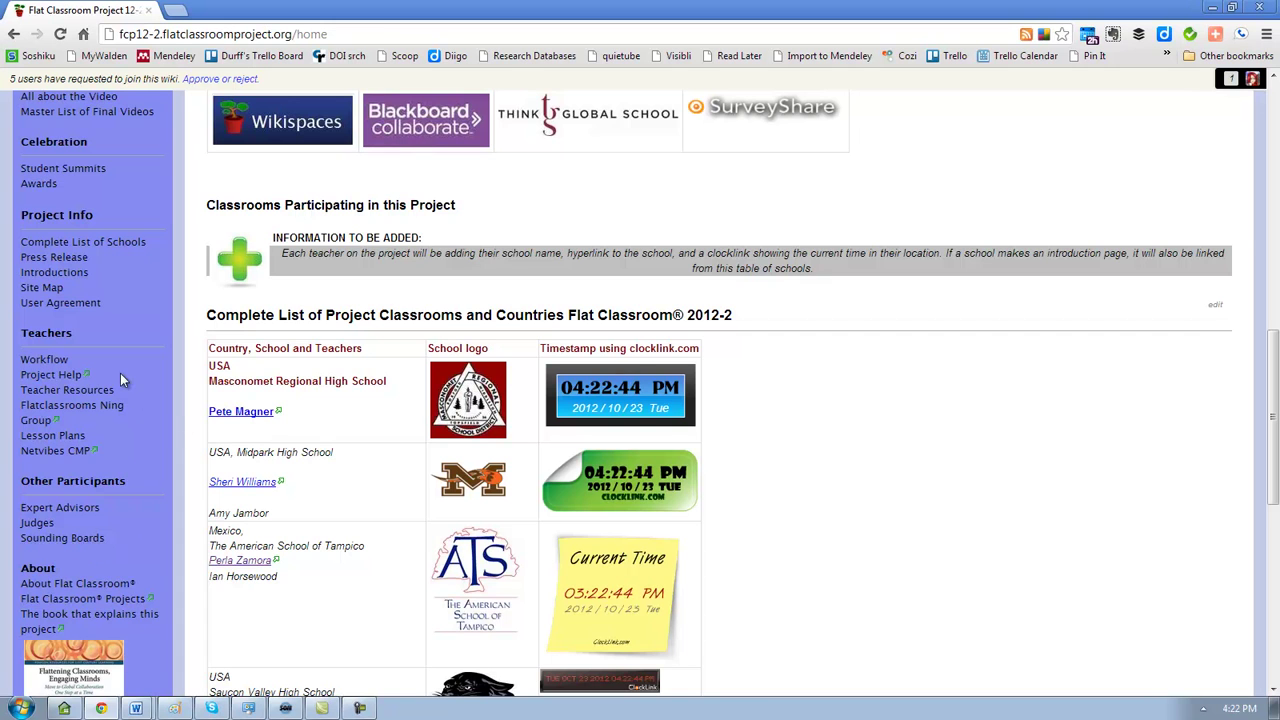
pyautogui.scroll(3, 156, 202)
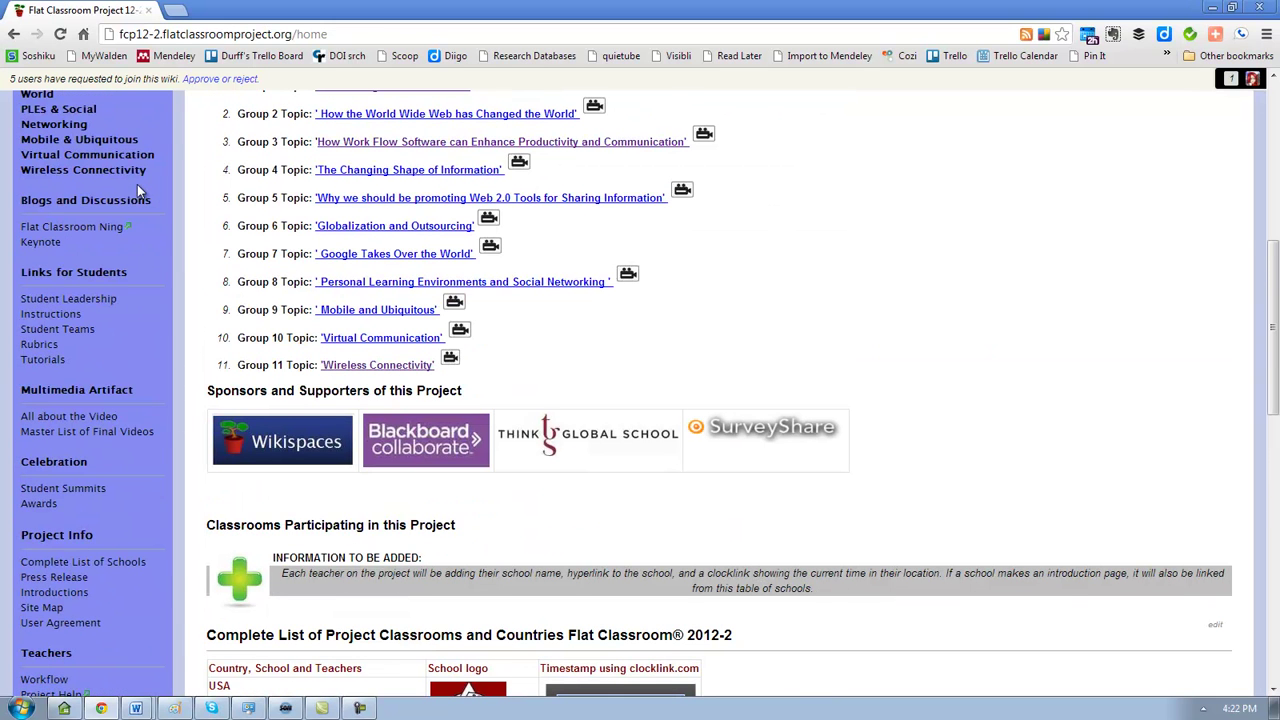
# Step: Open the Group 3 page 'How Work Flow Software can Enhance Productivity and Communication'
pyautogui.click(417, 142)
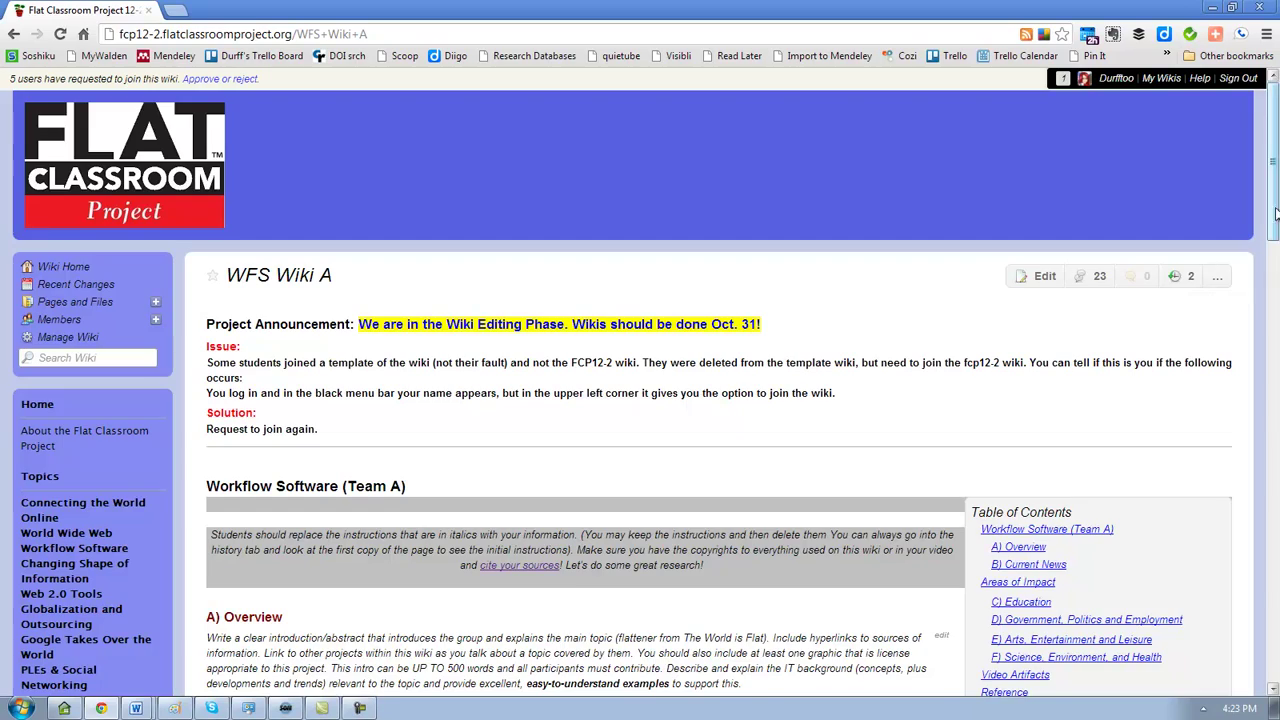
pyautogui.moveTo(1272, 160); pyautogui.dragTo(1272, 350)
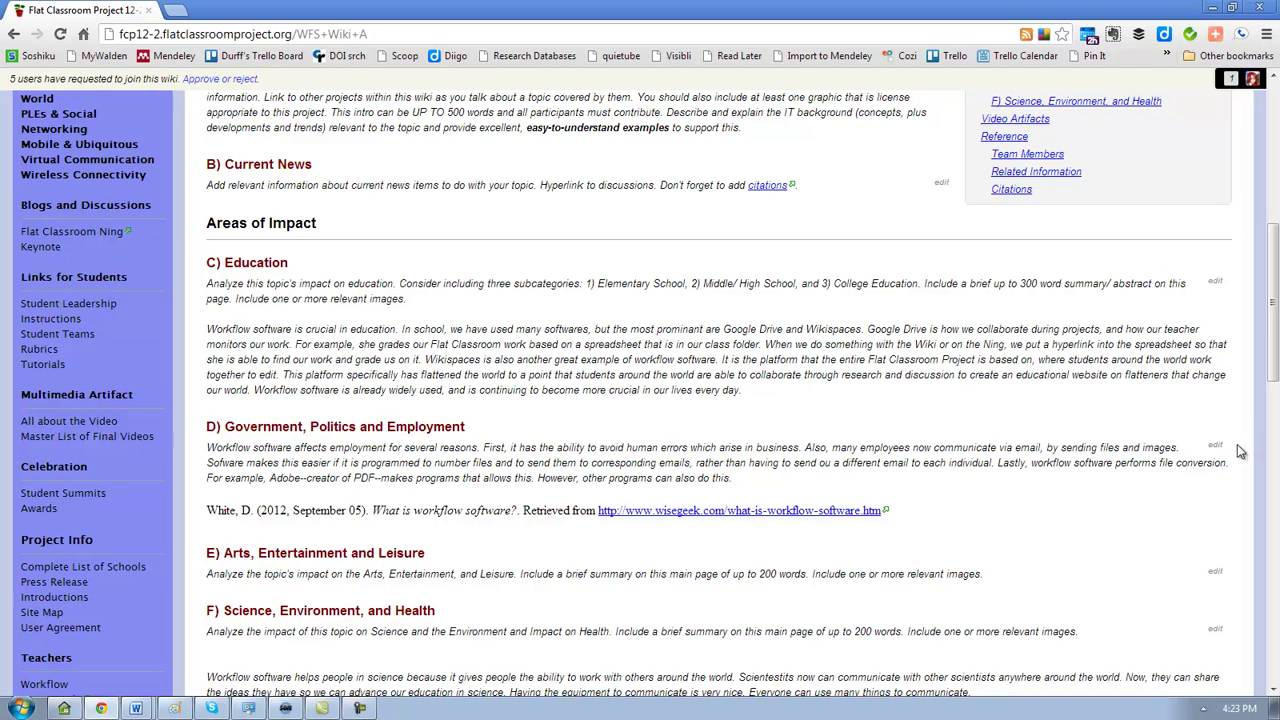
pyautogui.moveTo(1273, 370); pyautogui.dragTo(1273, 425)
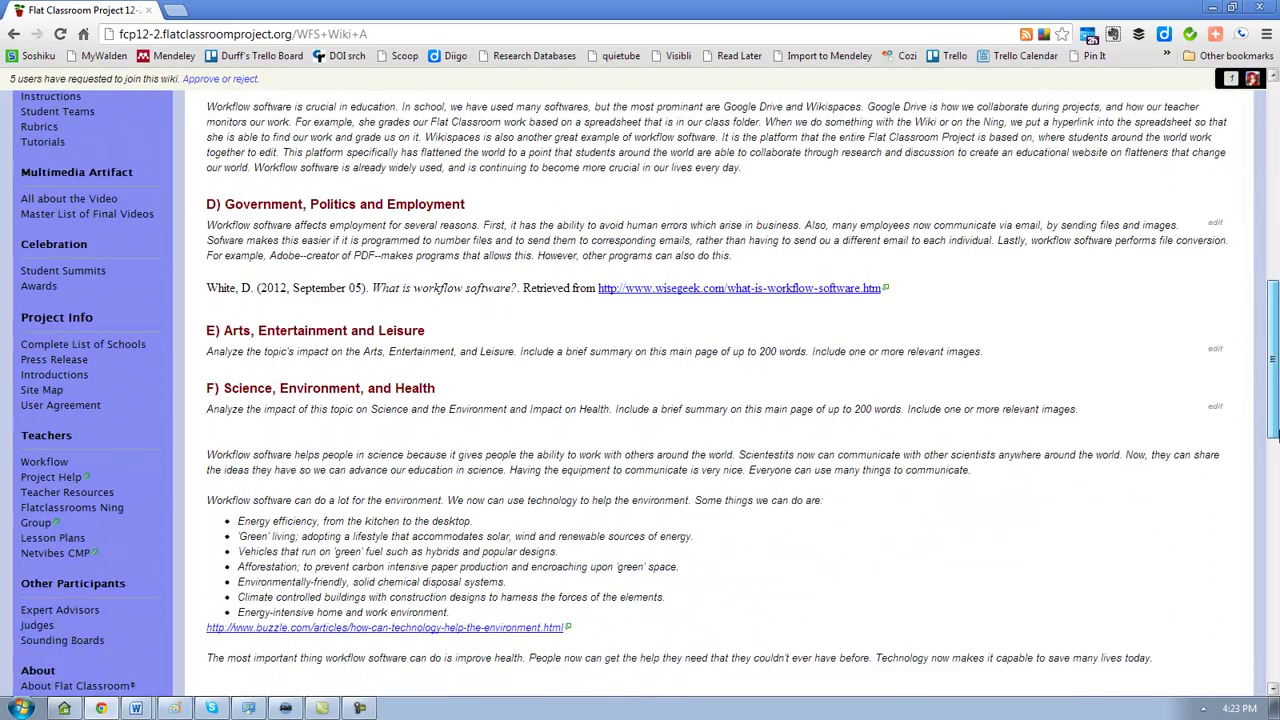